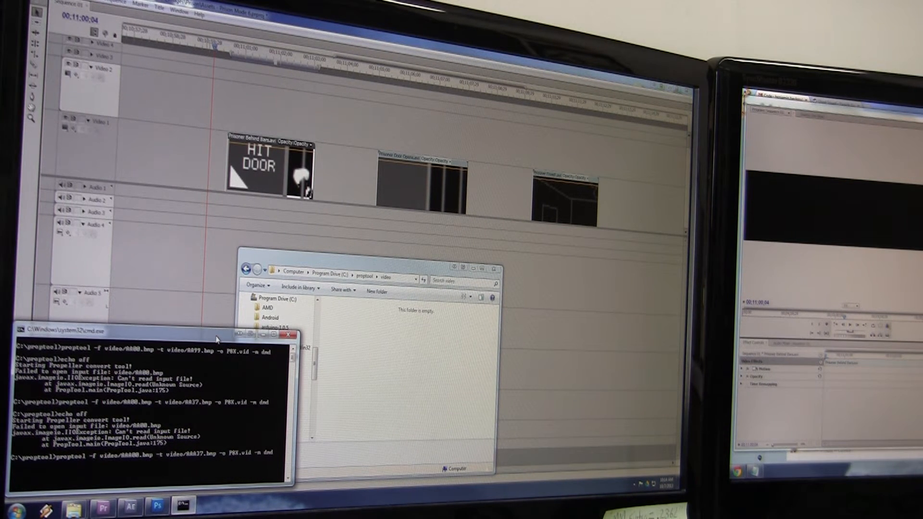
Step: Bring the Premiere timeline forward and zoom into the stretch of clips before HIT DOOR
click(320, 228)
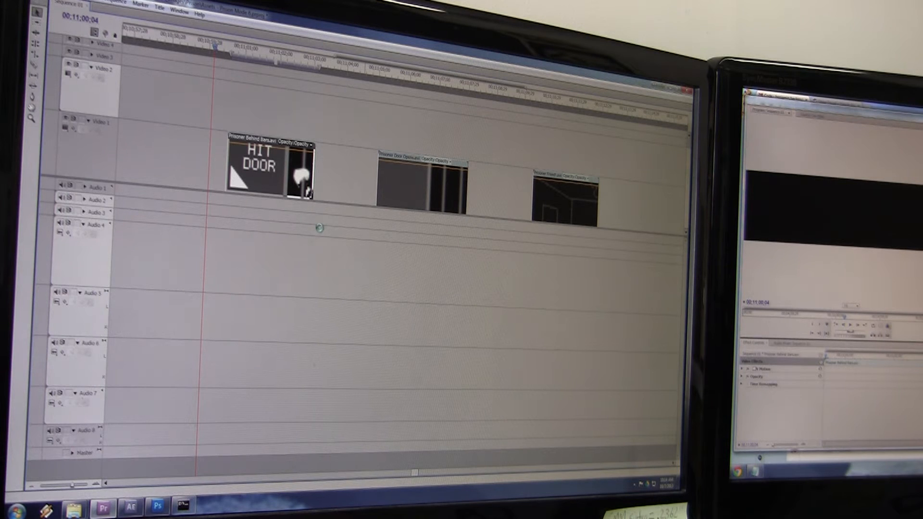
key(z)
alt+click(319, 228)
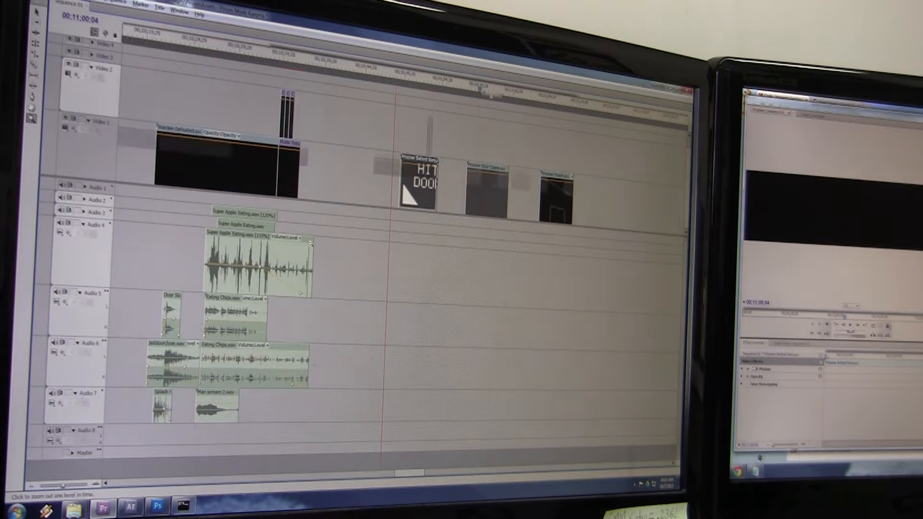
alt+click(310, 244)
click(433, 288)
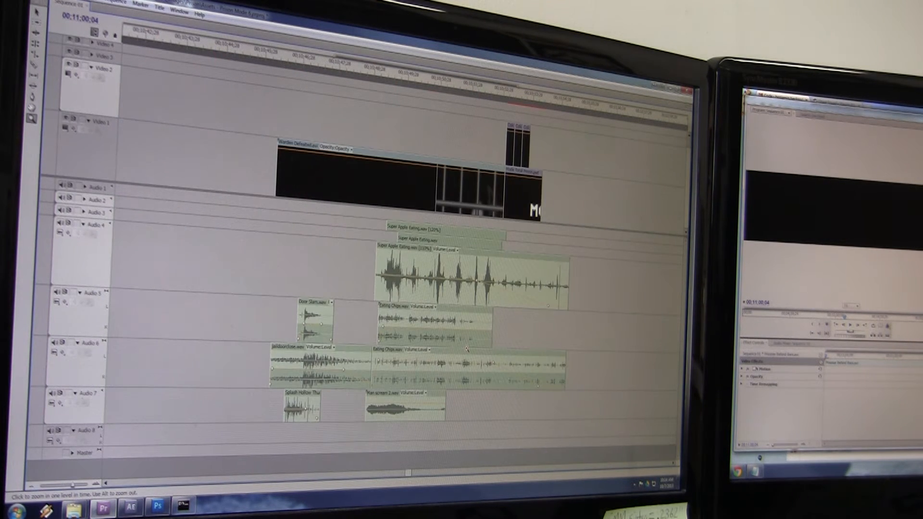
Step: Play the sequence from just before the earlier clip, then zoom out to show the whole run
click(306, 65)
drag(304, 64, 282, 59)
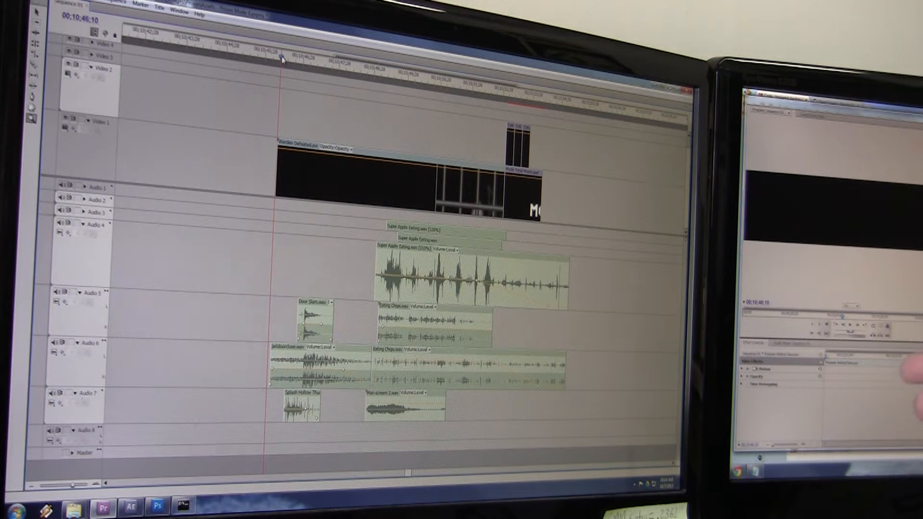
key(space)
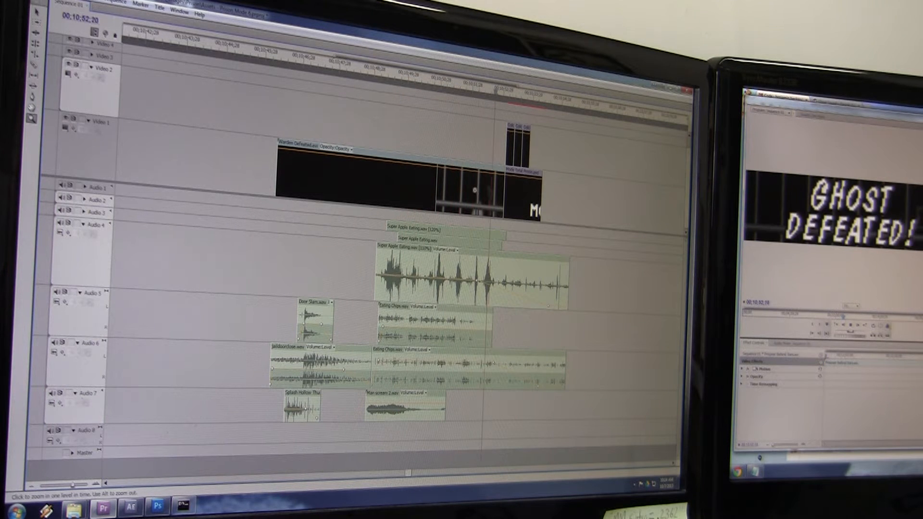
key(minus)
key(minus)
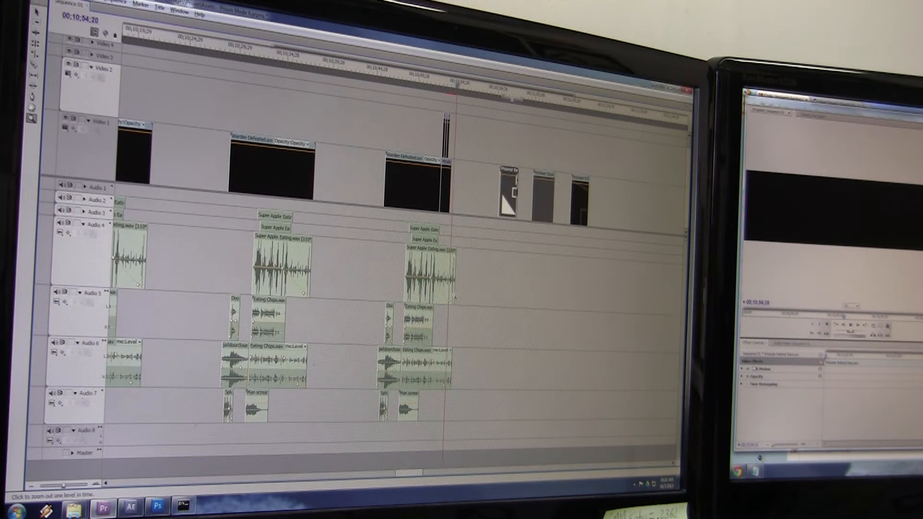
key(minus)
Step: Zoom onto the three HIT DOOR clips and scrub to the prisoner frame at 00;11;01;06
drag(435, 170, 526, 315)
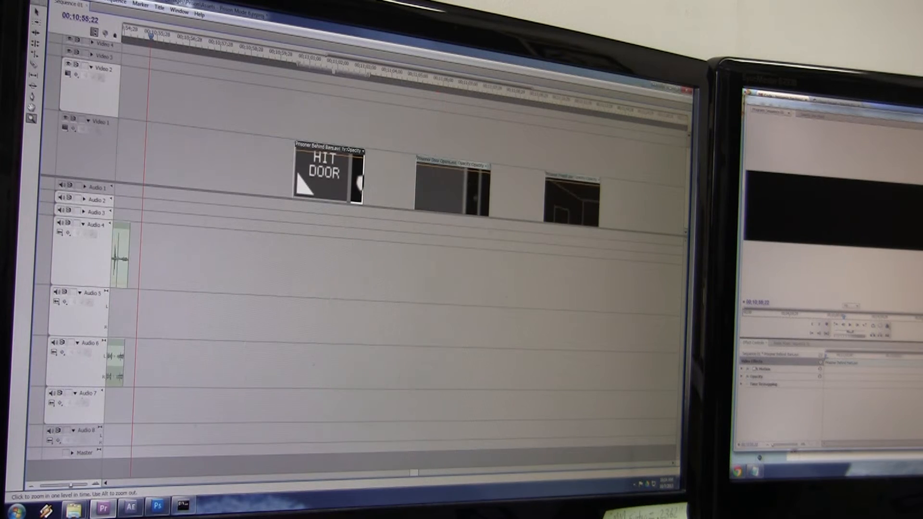
click(292, 63)
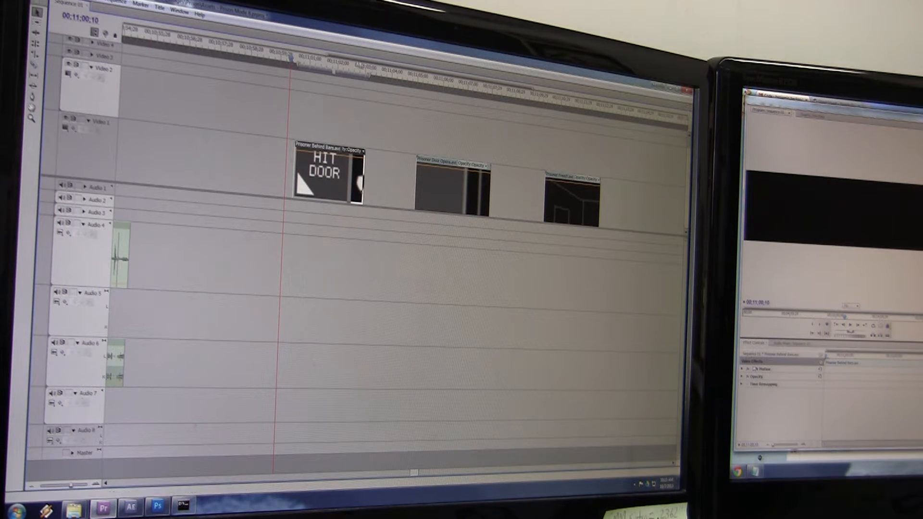
click(335, 67)
mouse_move(335, 66)
mouse_down()
mouse_move(305, 63)
mouse_move(546, 100)
mouse_move(305, 61)
mouse_move(292, 51)
mouse_move(317, 64)
mouse_up()
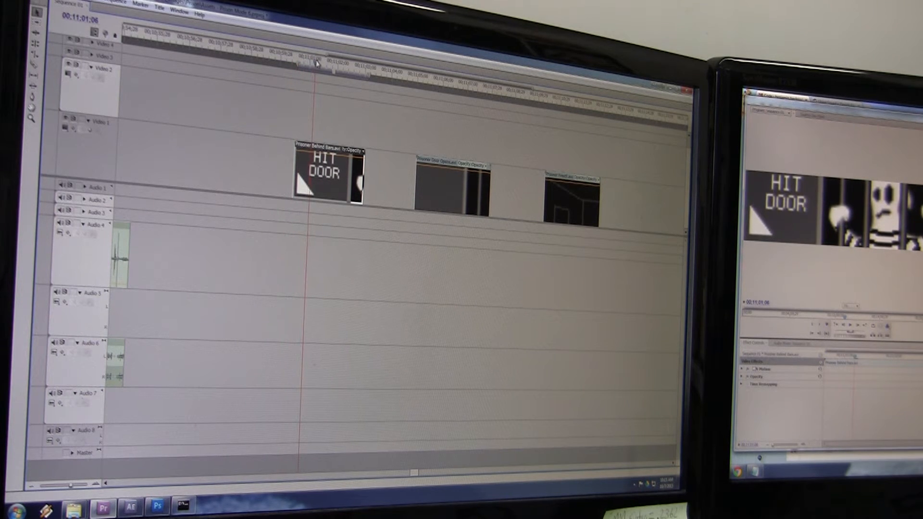
key(ctrl+m)
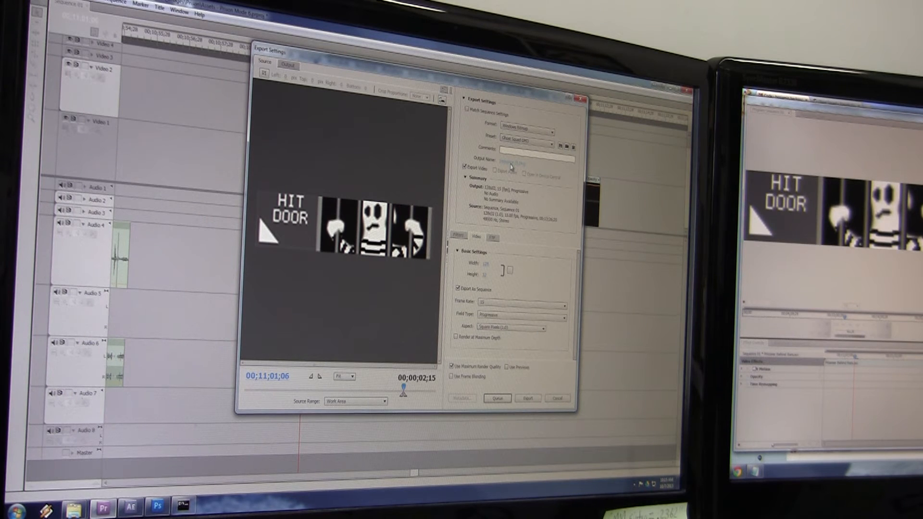
Step: Export the clip as bitmap sequence AAA into the proptool video folder and bring that folder forward
click(511, 160)
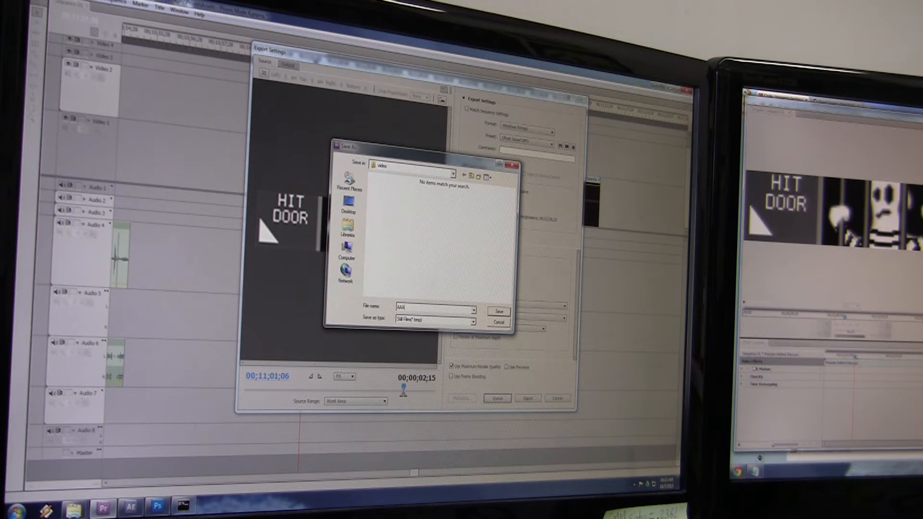
click(498, 312)
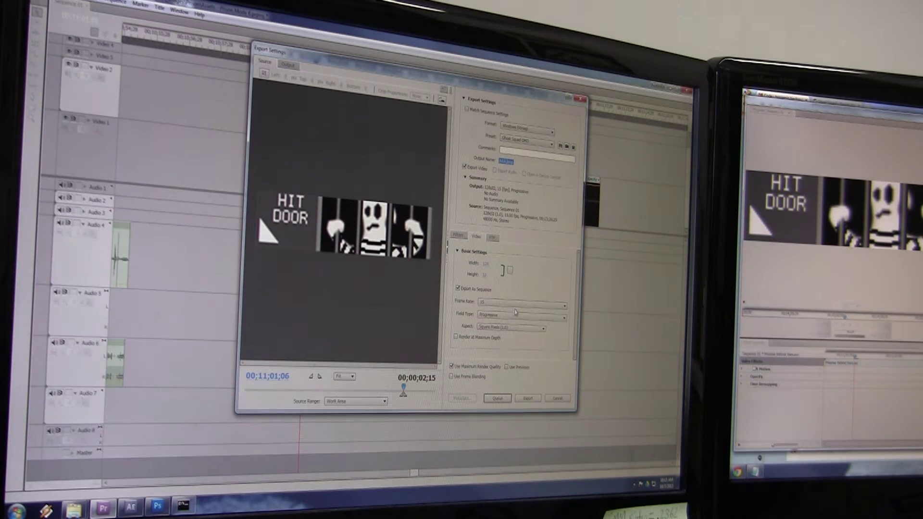
click(528, 399)
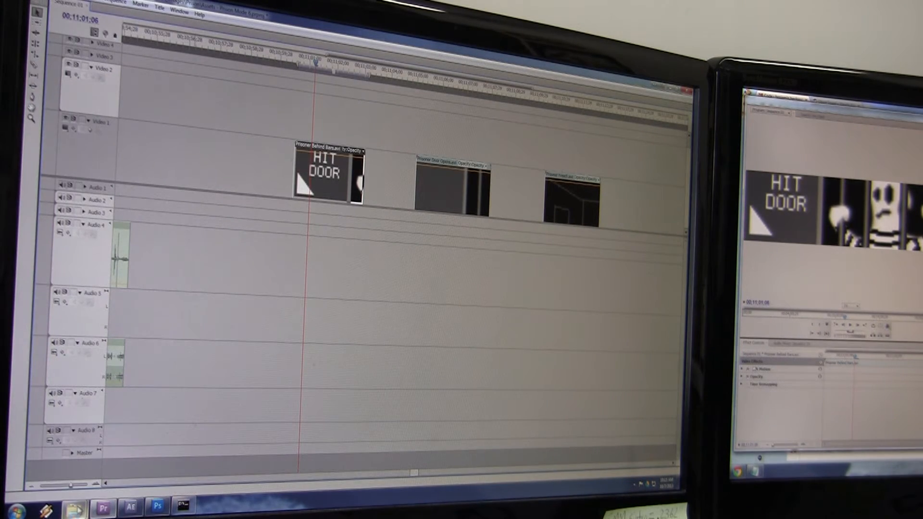
click(74, 511)
click(166, 426)
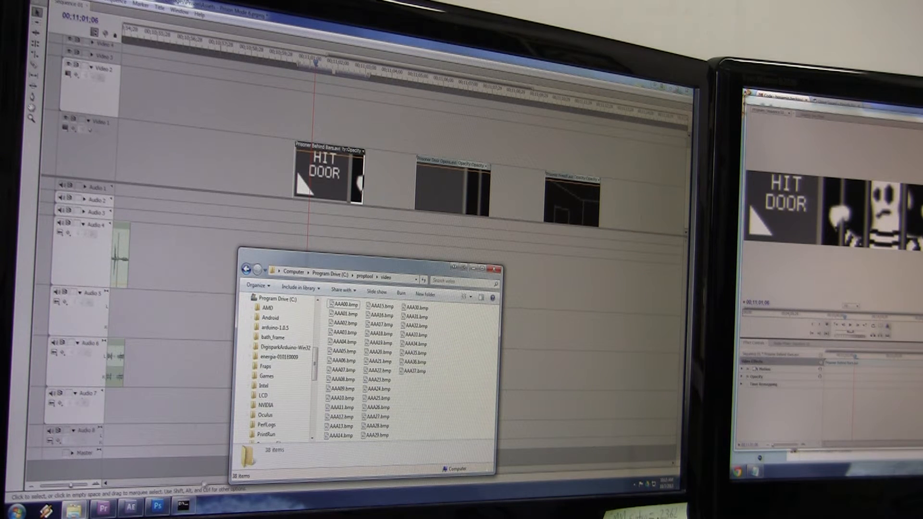
Step: Bring the command window holding the proptool conversion command to the front
click(184, 507)
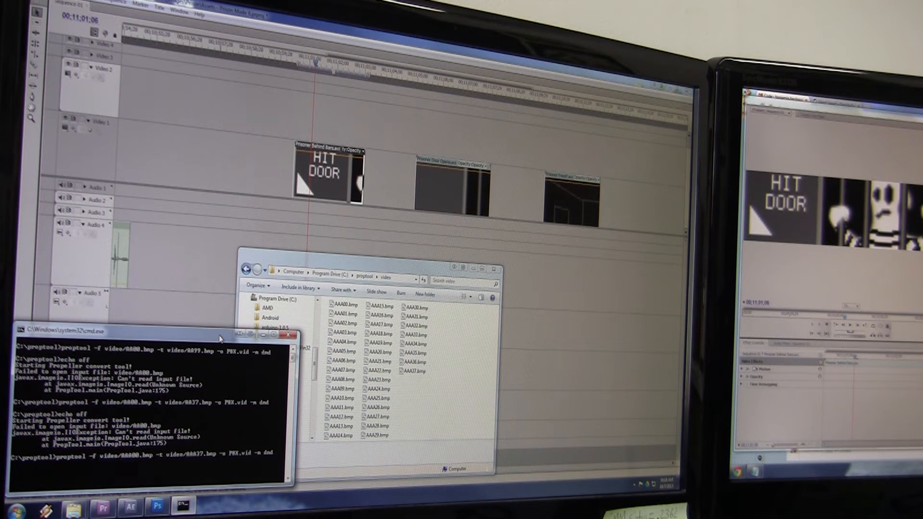
Step: Run the conversion into PBX.vid, then delete all 38 bitmap frames from the video folder
key(Return)
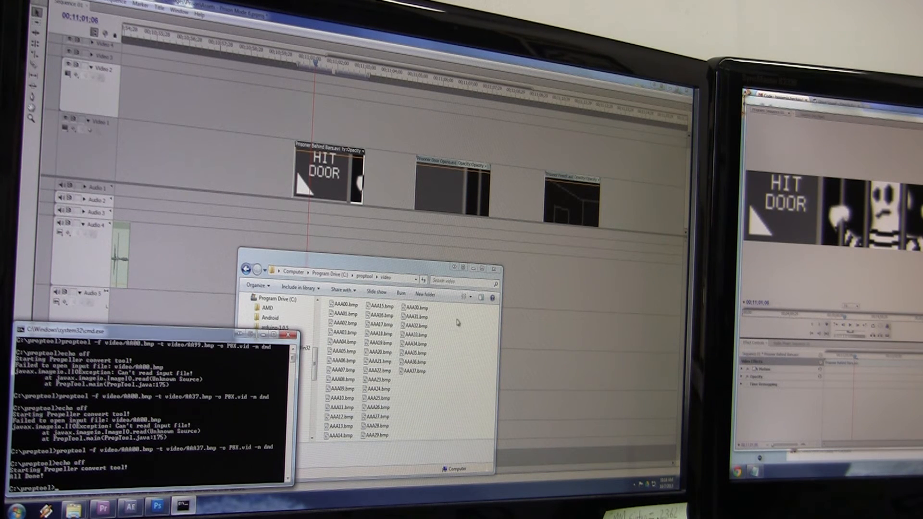
click(457, 322)
key(ctrl+a)
key(Delete)
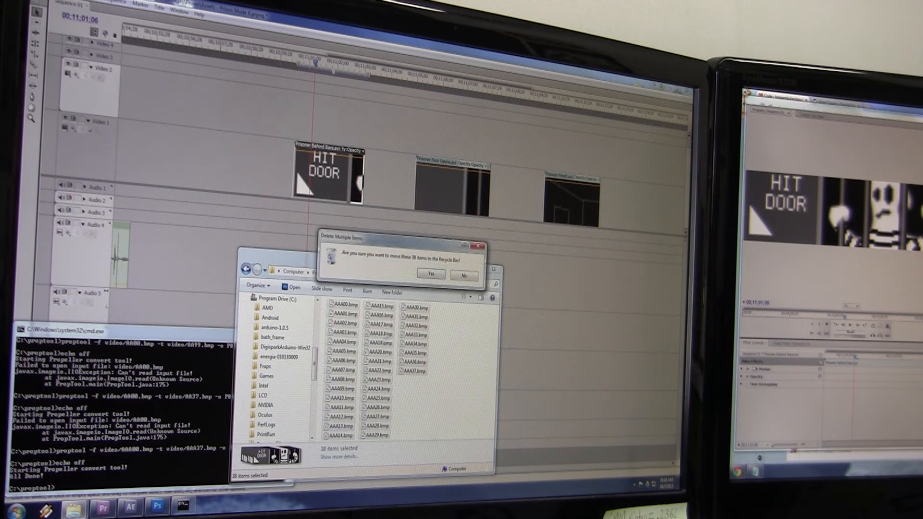
key(Return)
Step: Check the new PBX.vid in the proptool folder and return to the Premiere timeline
key(BackSpace)
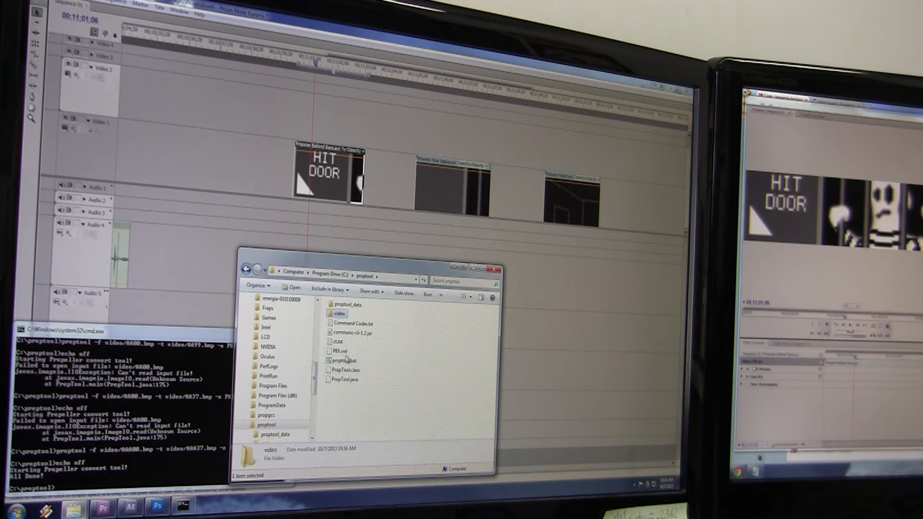
click(341, 351)
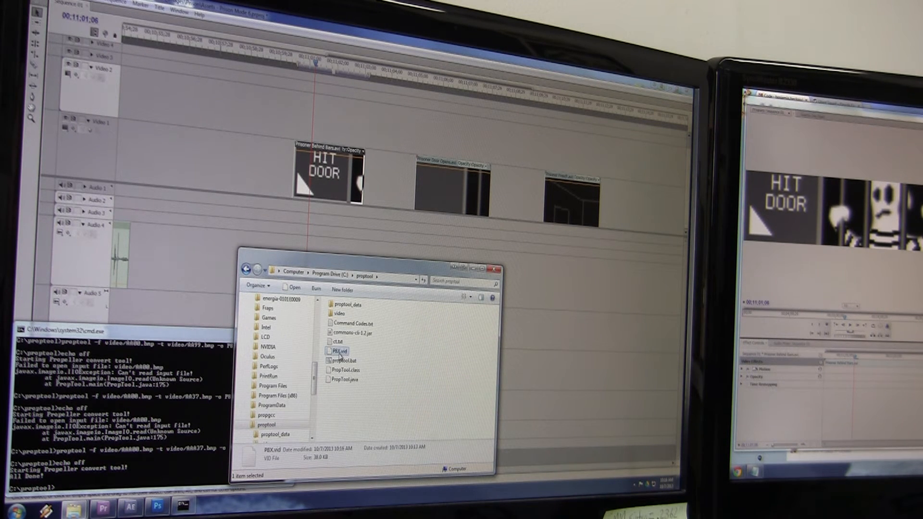
click(334, 71)
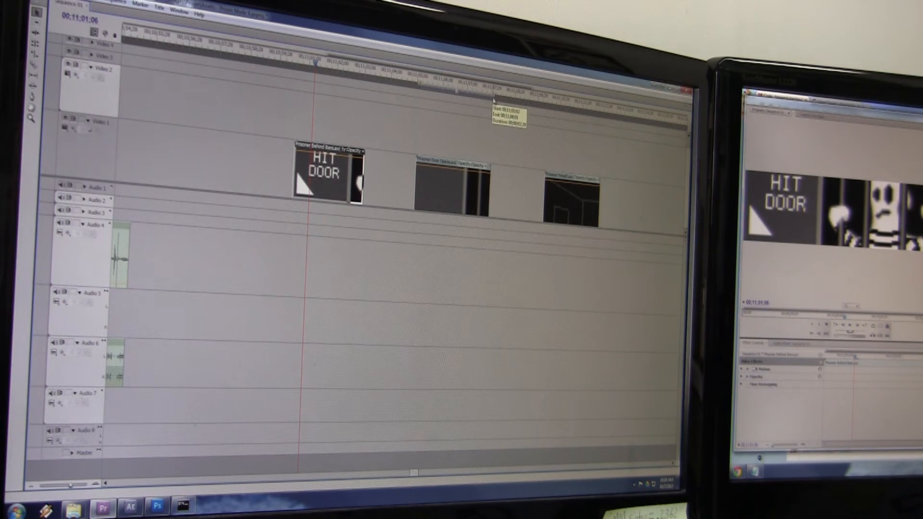
Step: Export a fresh bitmap sequence named AAA into the video folder and bring the command window back
key(ctrl+m)
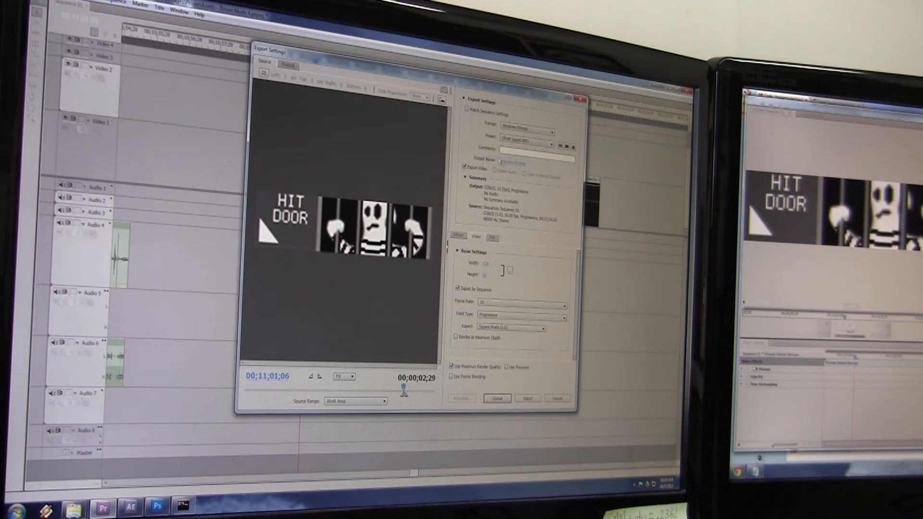
click(519, 165)
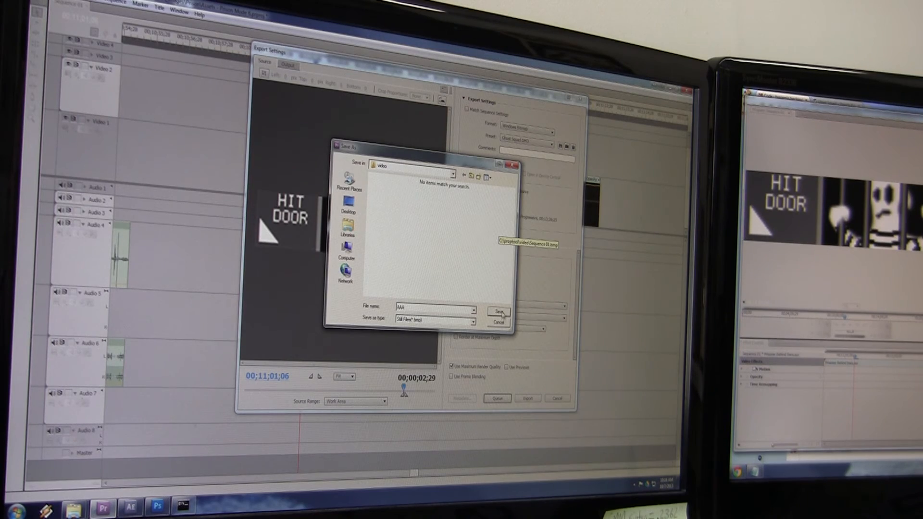
click(499, 312)
click(526, 399)
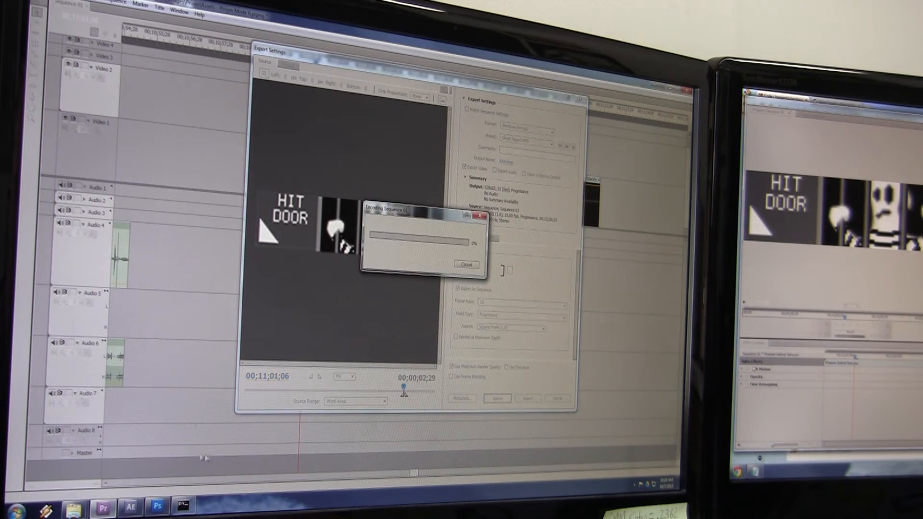
click(182, 505)
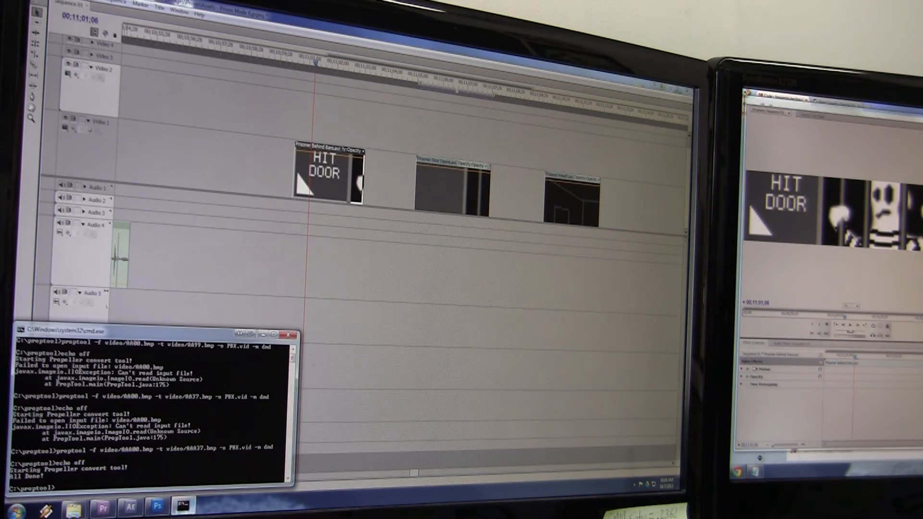
mouse_move(73, 510)
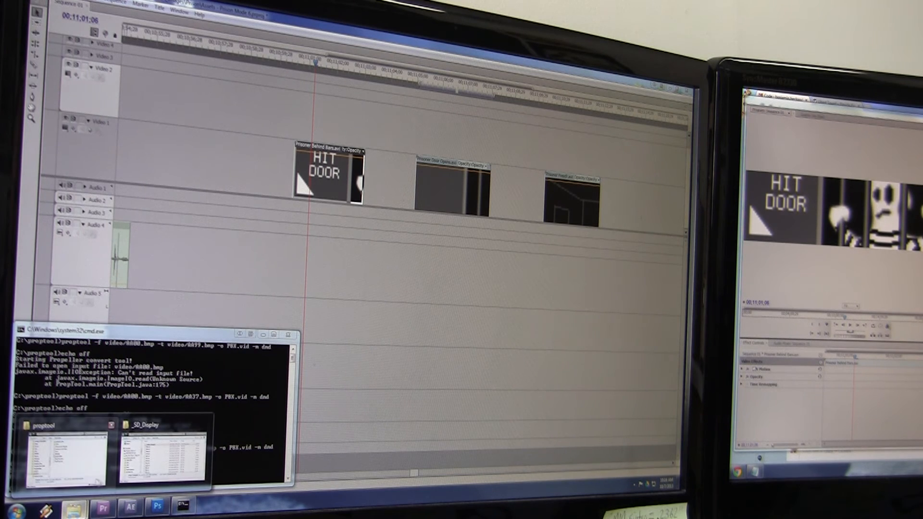
Step: Recall the proptool command, change the end frame to AAA44.bmp and run the conversion into P8Y.vid
click(66, 458)
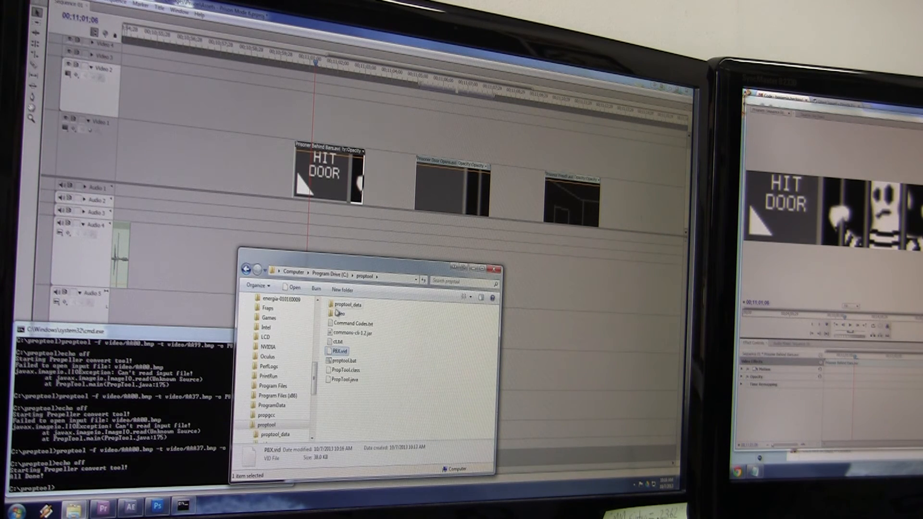
double_click(338, 313)
click(205, 332)
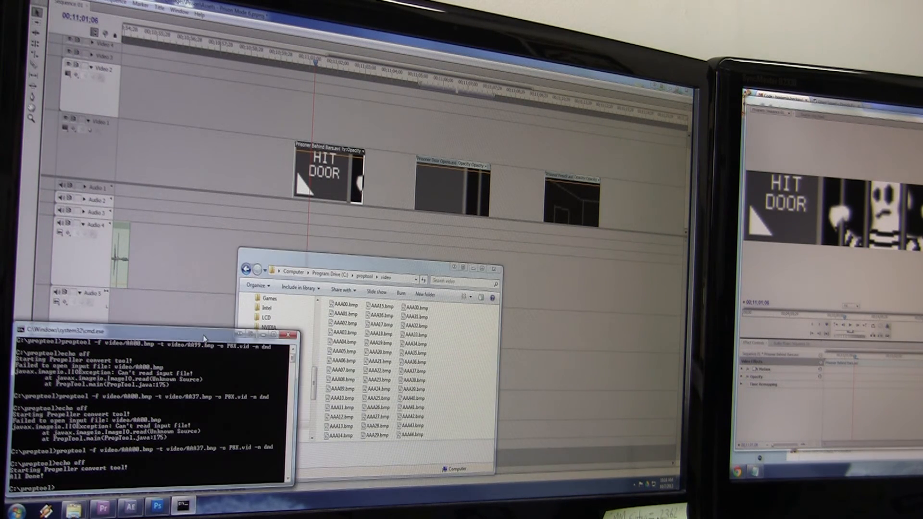
key(Up)
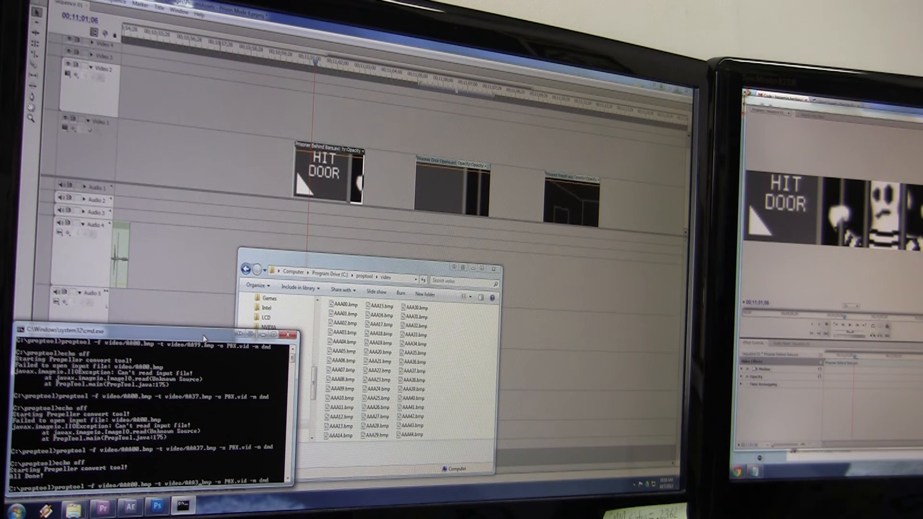
key(BackSpace)
key(BackSpace)
text(44)
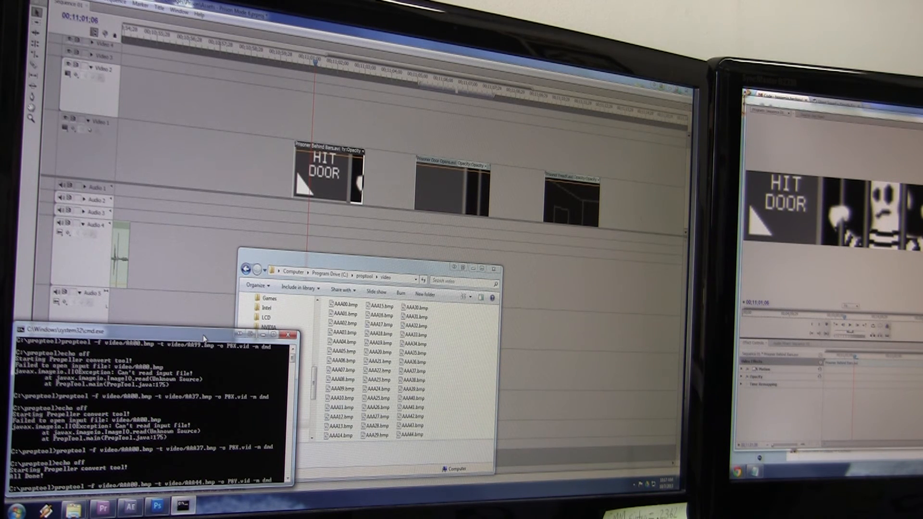
key(Return)
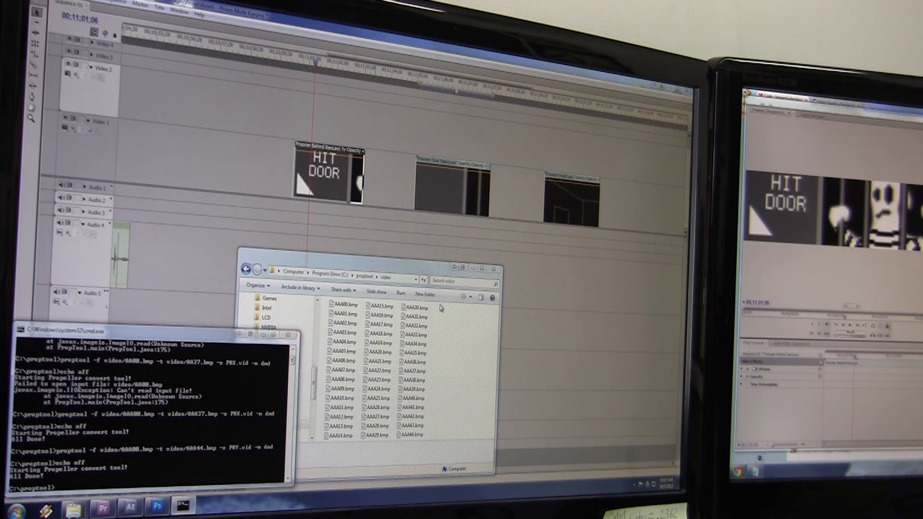
Step: Delete the already converted bitmap frames from the video folder
drag(440, 305, 329, 440)
key(Delete)
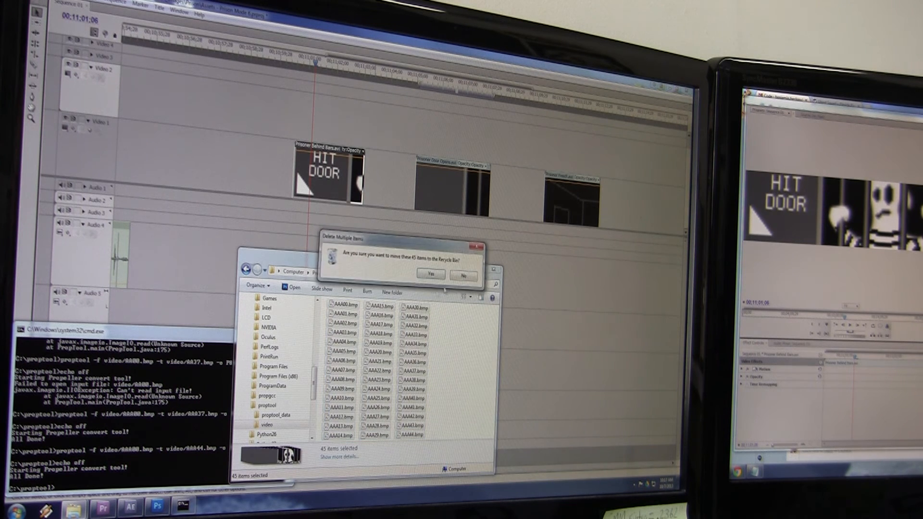
Step: Shift Premiere's export range to the next clip and export it as bitmaps into the video folder
click(455, 91)
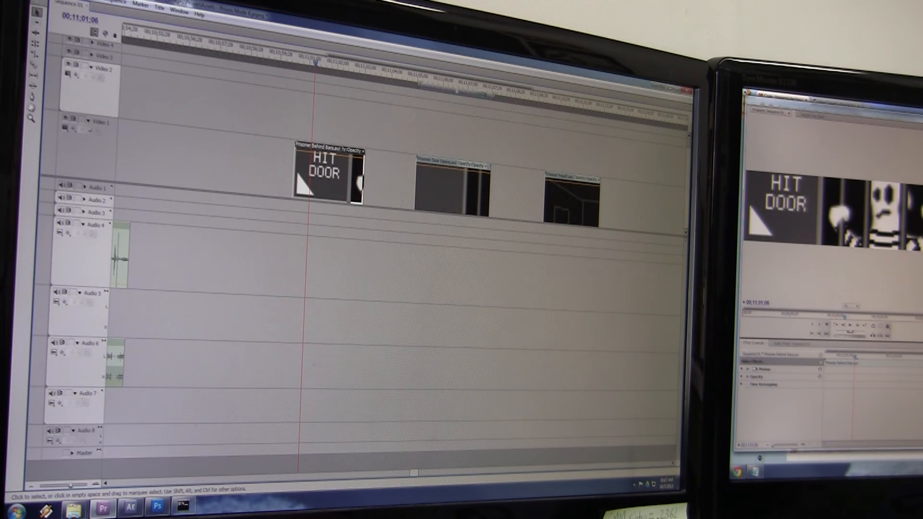
drag(535, 106, 579, 112)
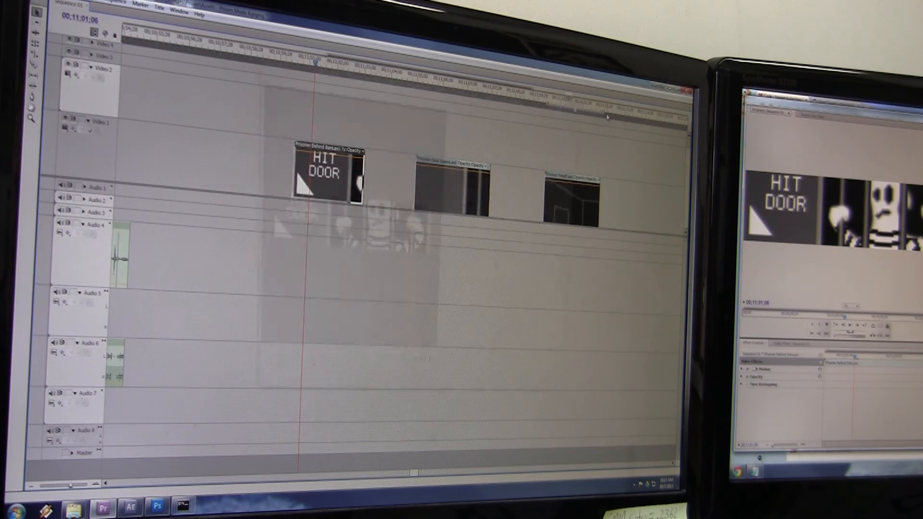
click(537, 160)
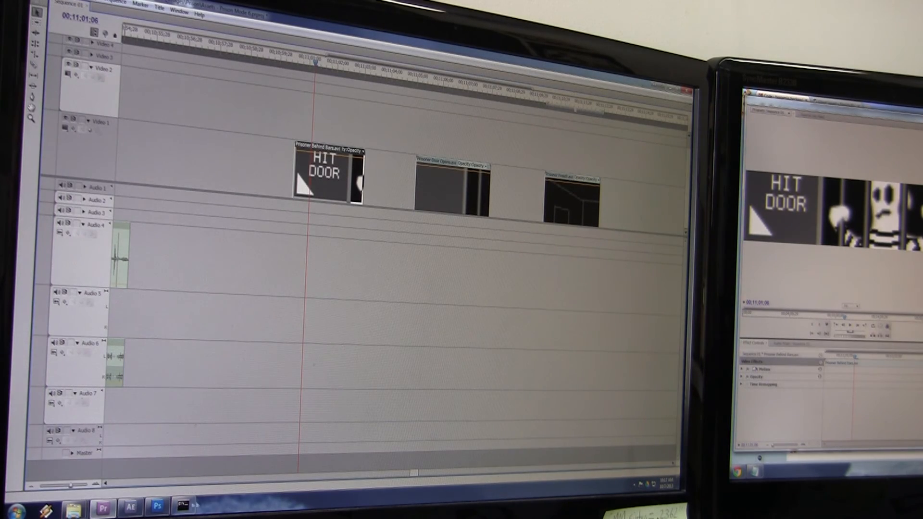
click(182, 507)
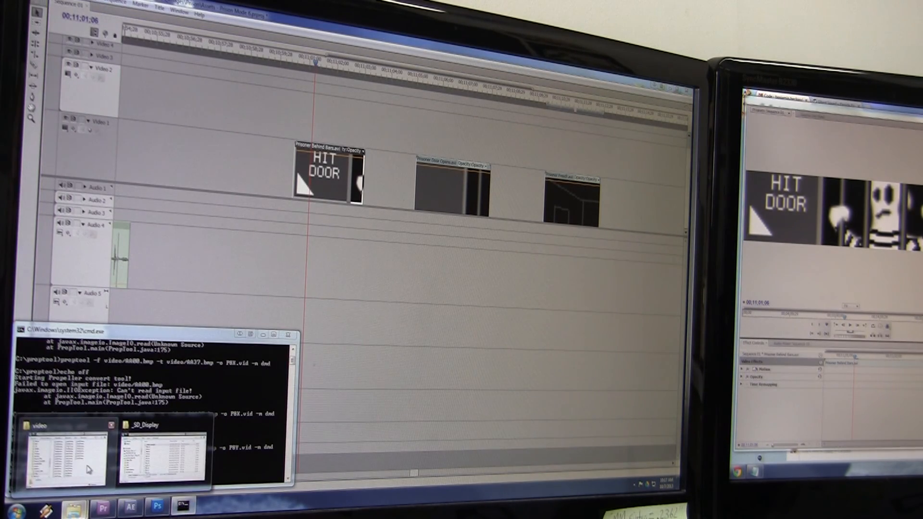
click(73, 509)
click(198, 340)
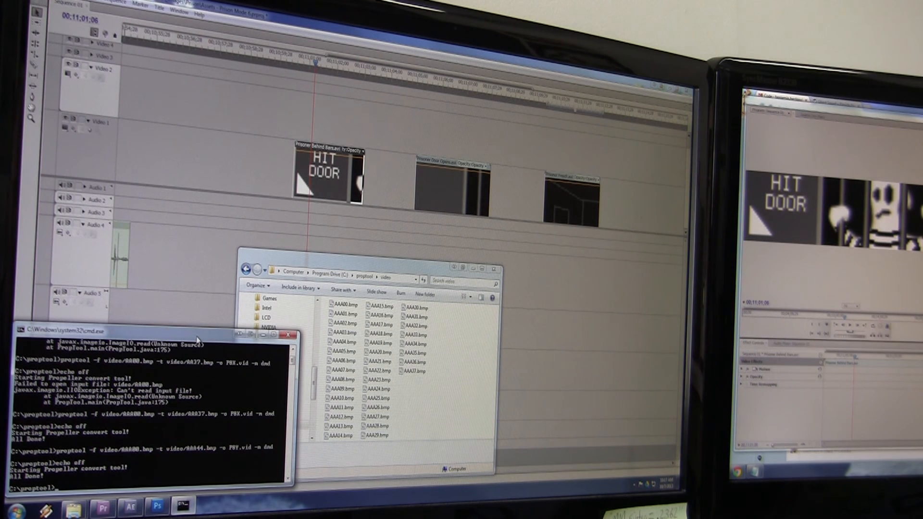
Step: Recall the AAA37 proptool command and run the conversion into P8Z.vid
key(Up)
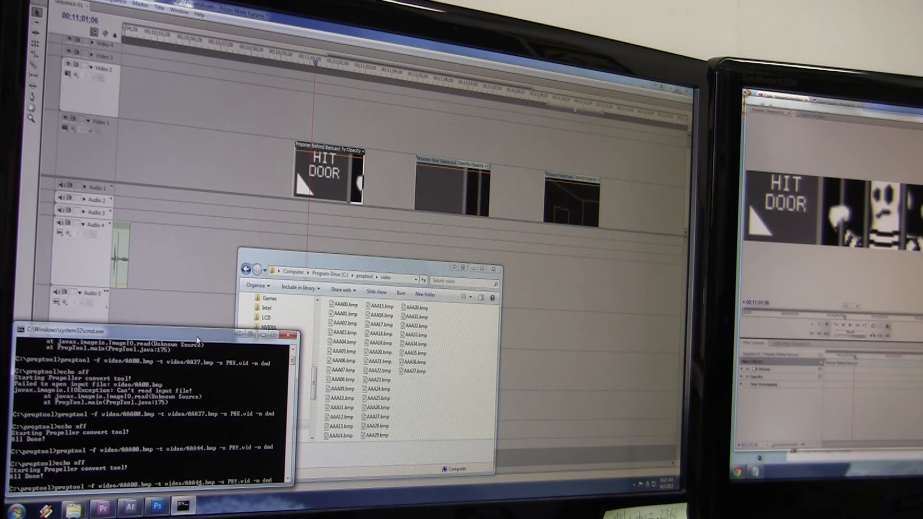
key(Up)
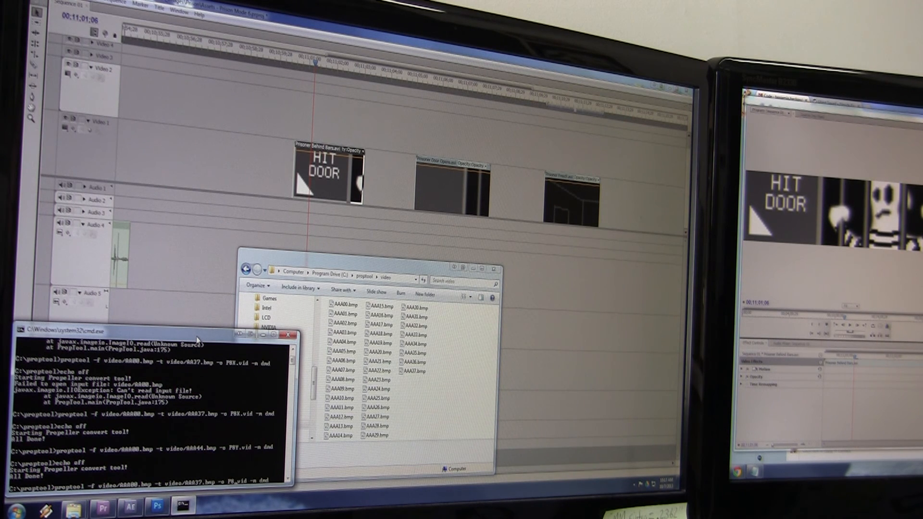
text(Z)
key(Return)
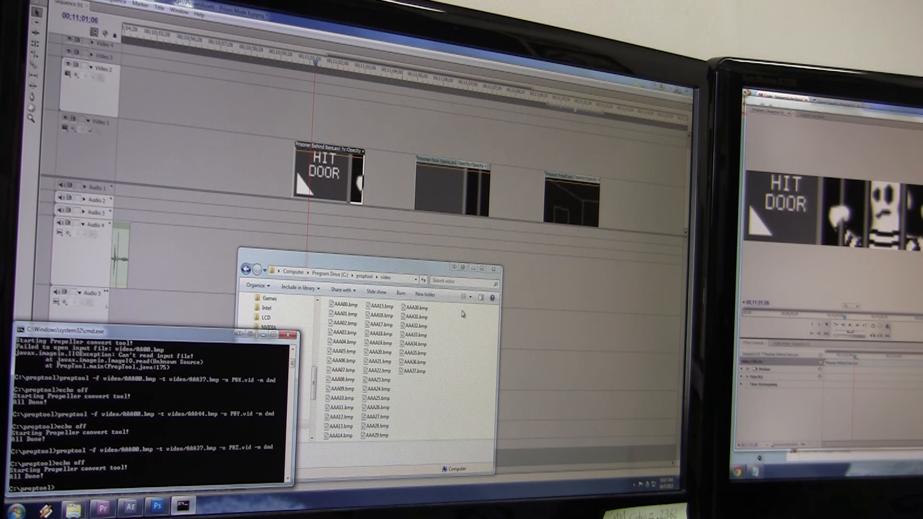
Step: Delete the converted frames, go up to proptool and select the three new .vid files
drag(458, 441, 324, 304)
key(Delete)
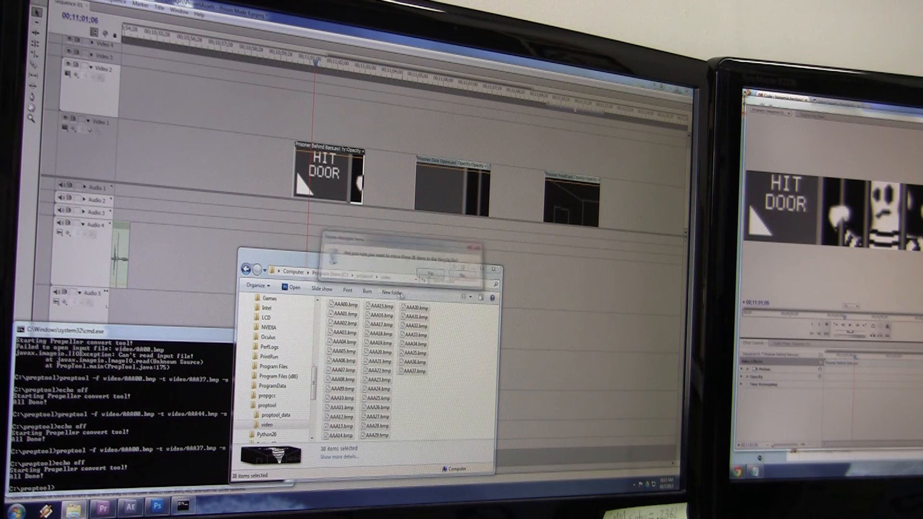
key(Return)
key(BackSpace)
click(338, 352)
shift+click(339, 370)
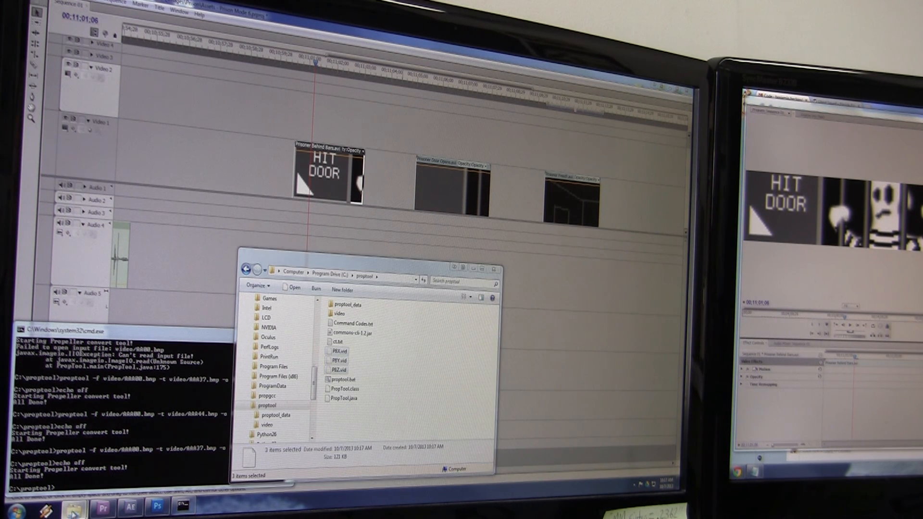
click(75, 509)
Step: Paste the three .vid files into the _SD_Display folder window
click(166, 451)
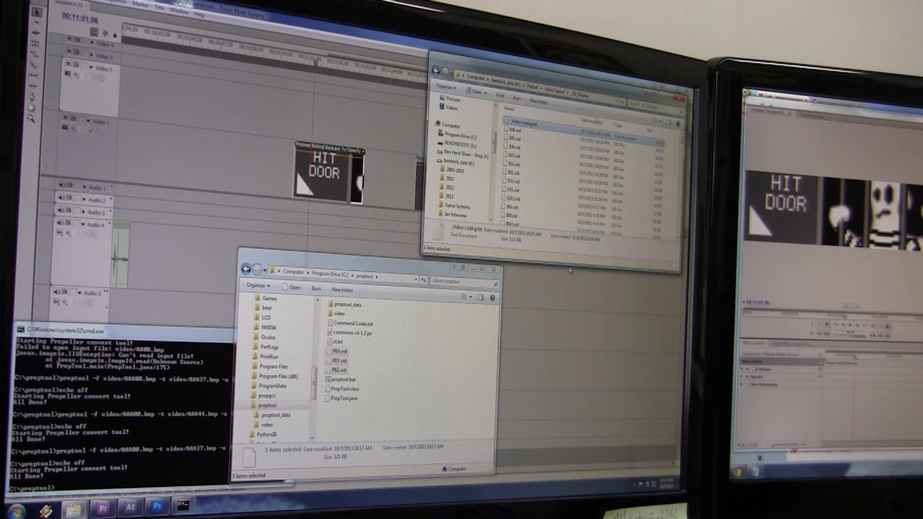
drag(570, 265, 569, 444)
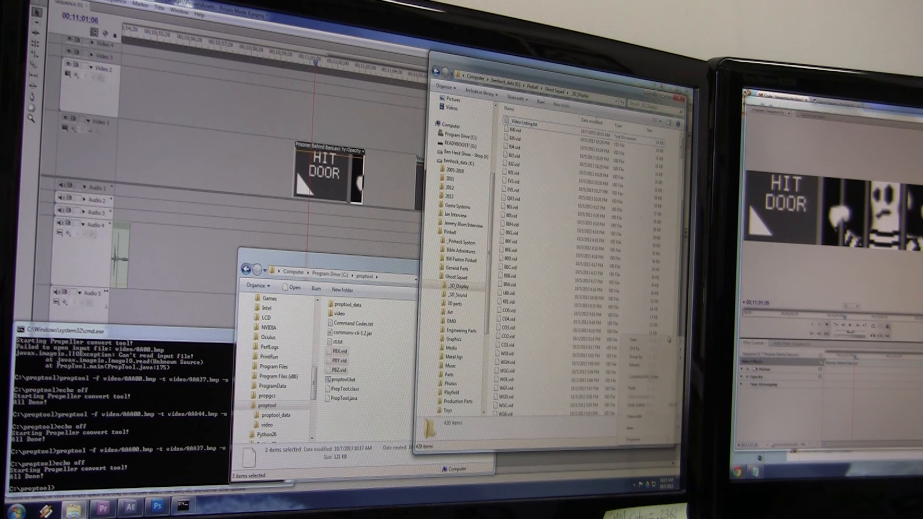
right_click(628, 336)
click(634, 389)
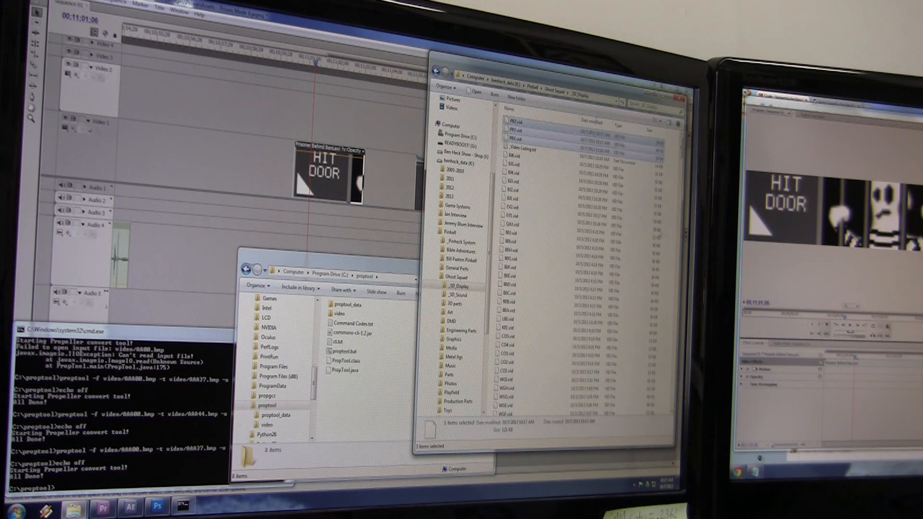
click(670, 199)
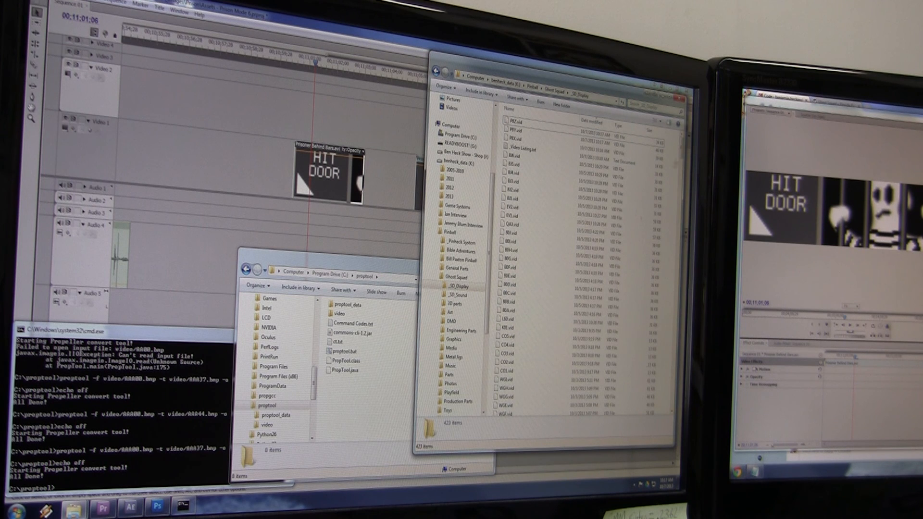
scroll(563, 253, down, 5)
scroll(563, 252, down, 5)
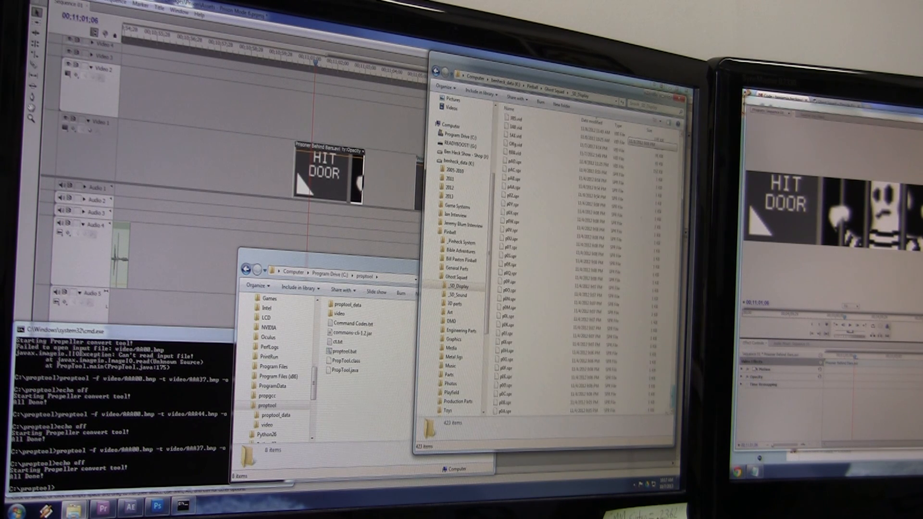
scroll(577, 273, up, 5)
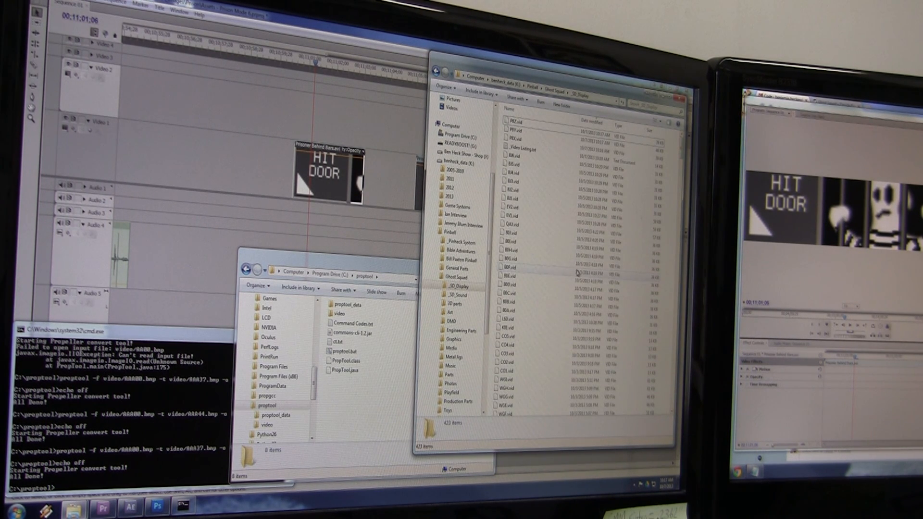